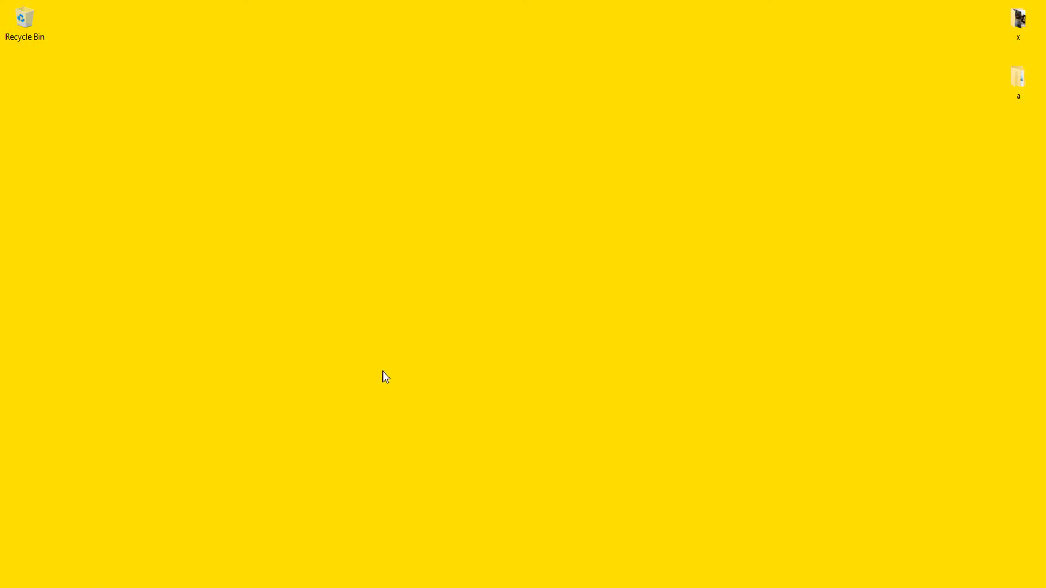
Step: Open File Explorer and go into C:\Windows\System32
key("super+e")
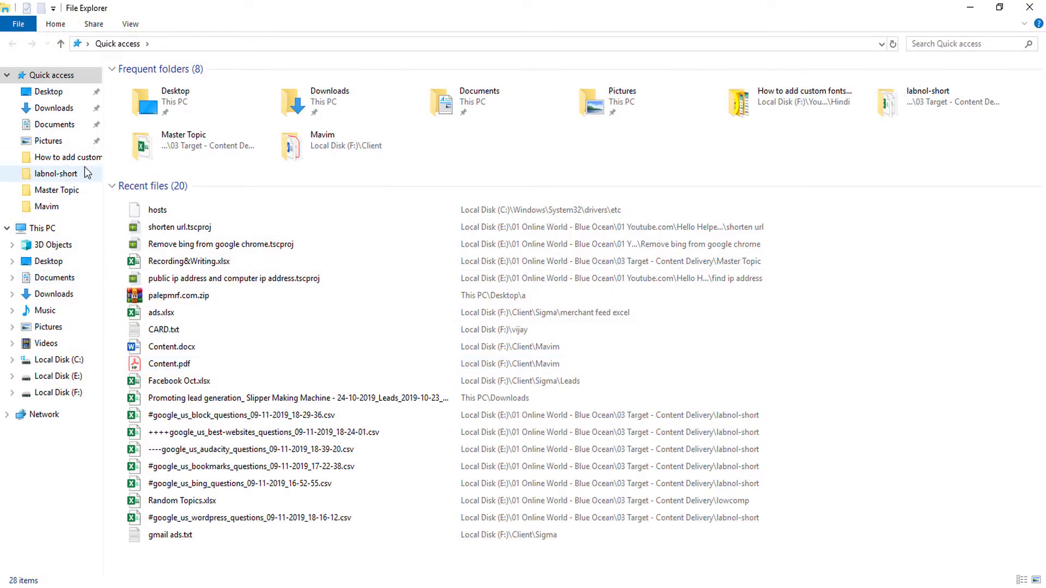
left_click(50, 364)
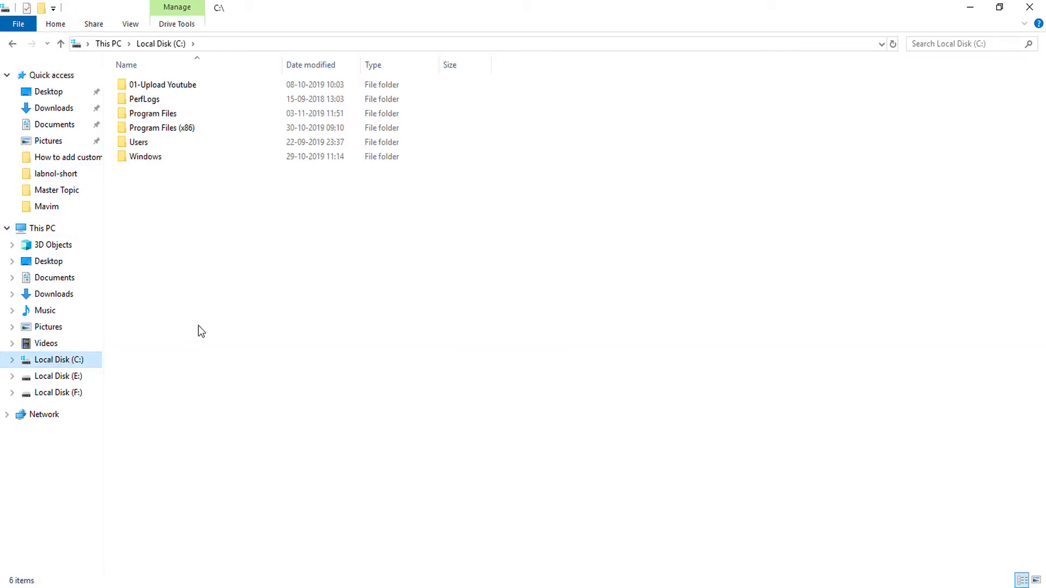
double_click(139, 158)
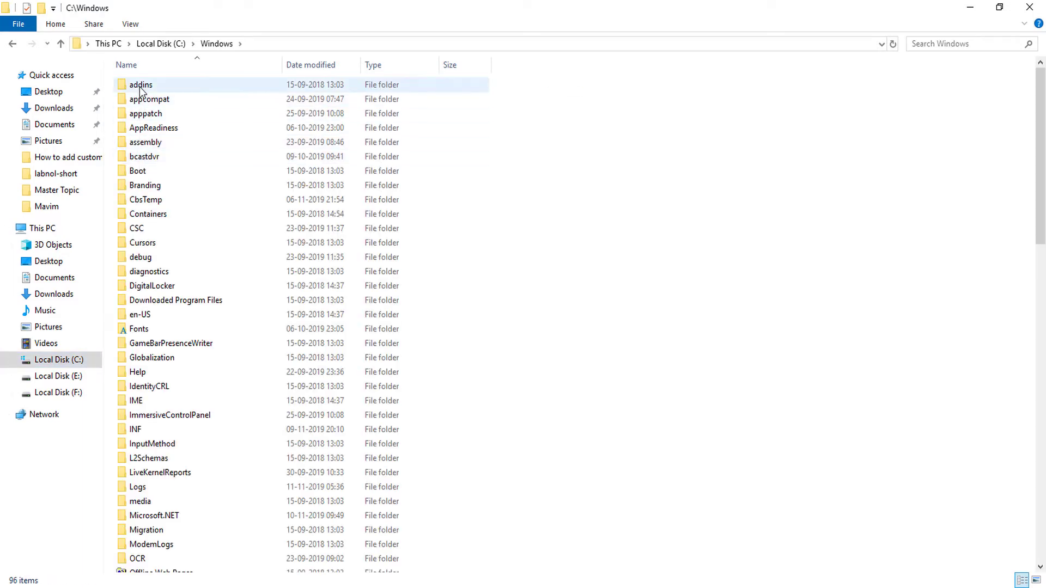
type("sy")
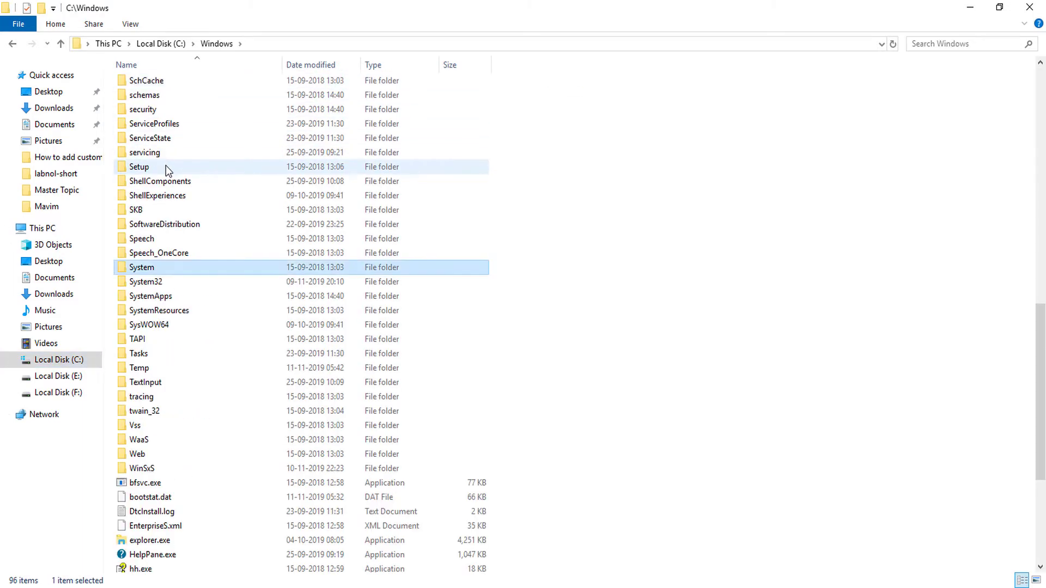
type("stem3")
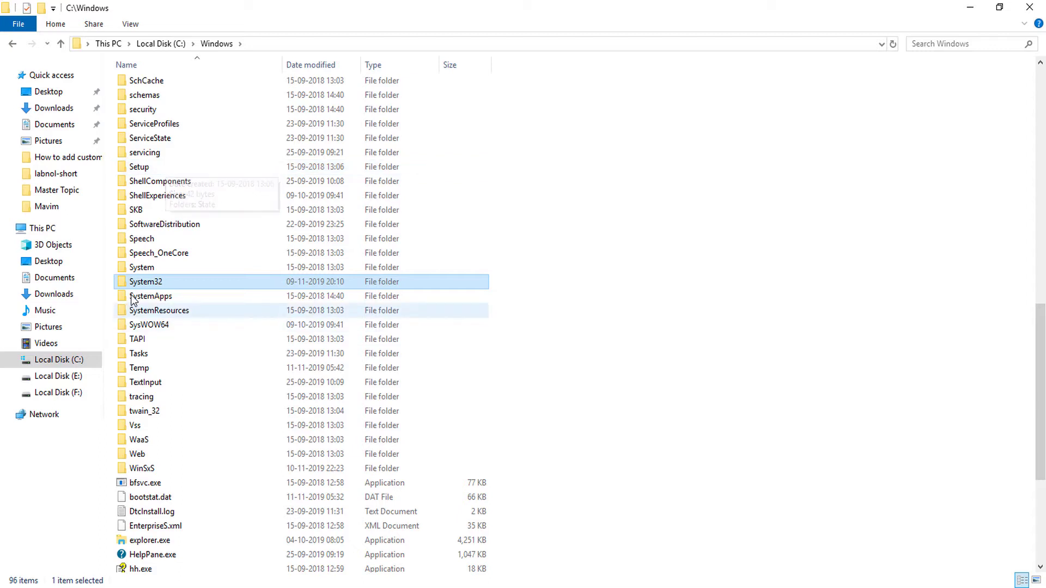
double_click(185, 285)
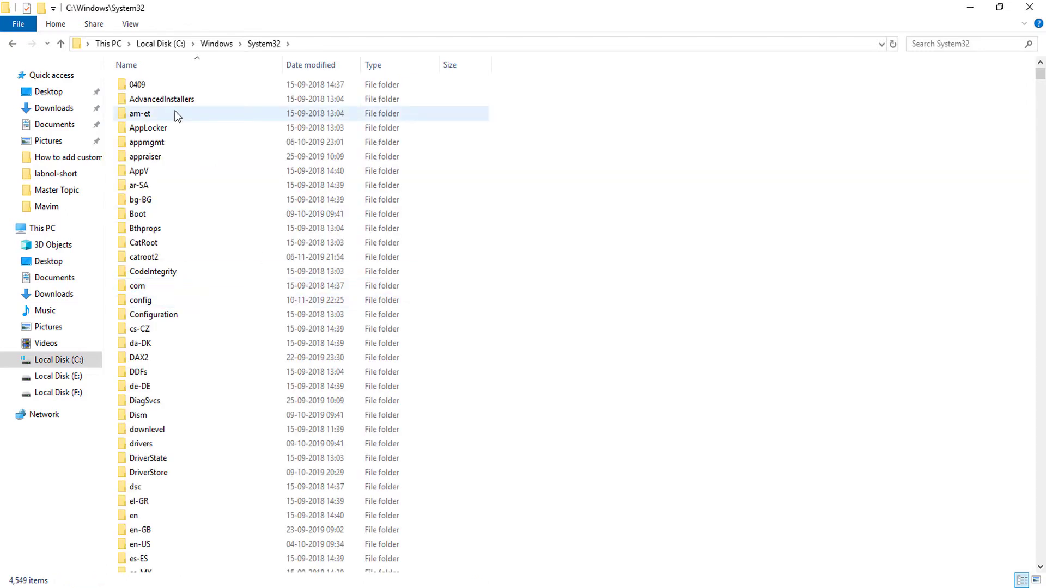
Step: Open the drivers\etc folder and locate the hosts file
key("d")
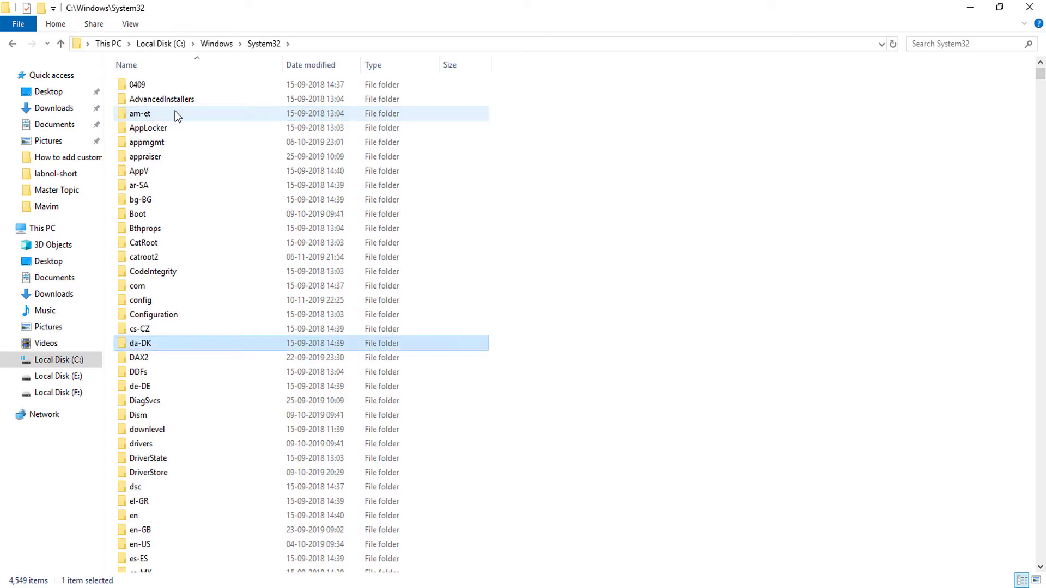
key("r")
scroll(254, 371, "down", 1)
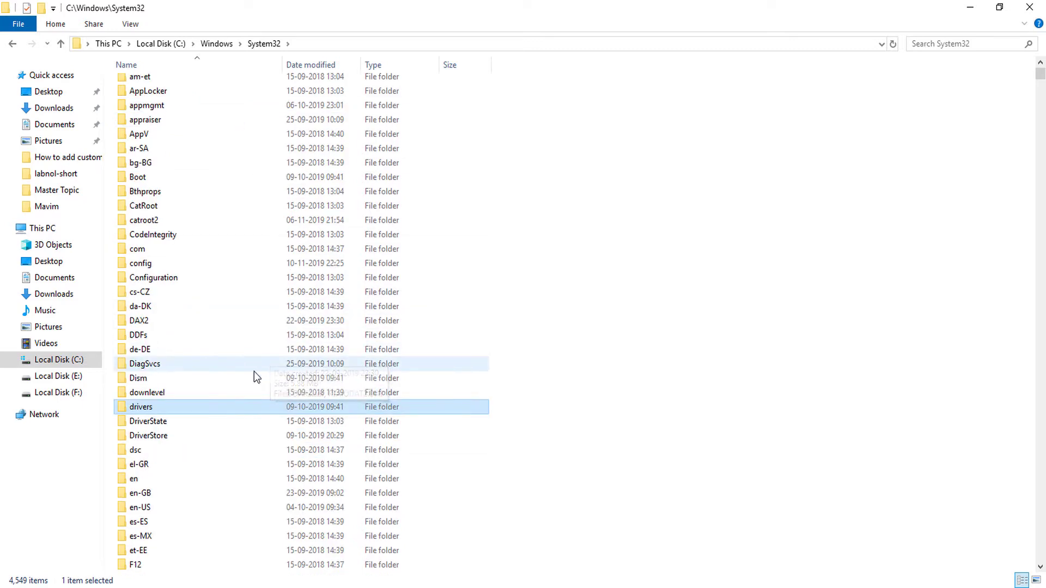
double_click(142, 408)
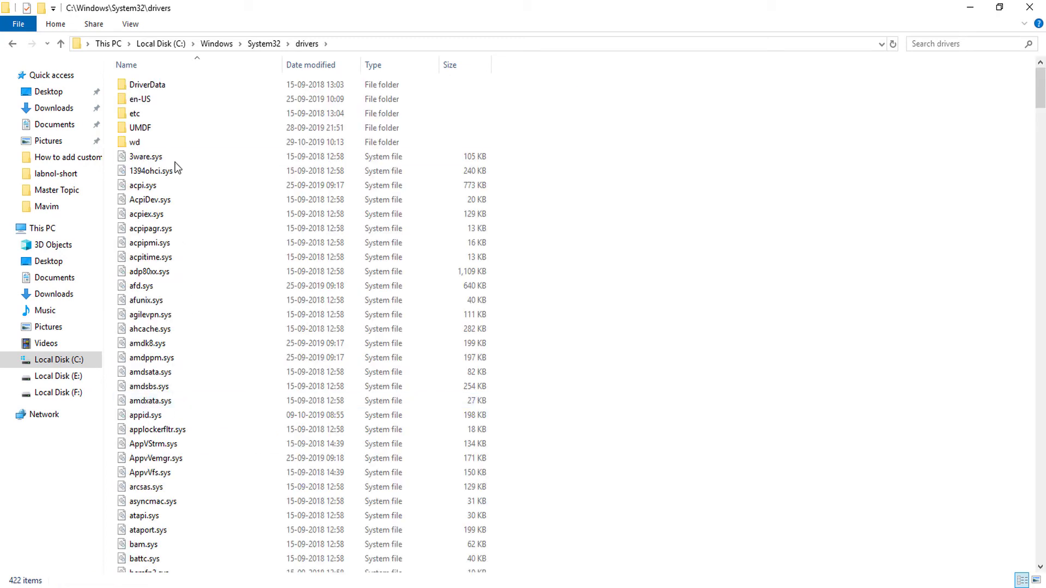
left_click(131, 112)
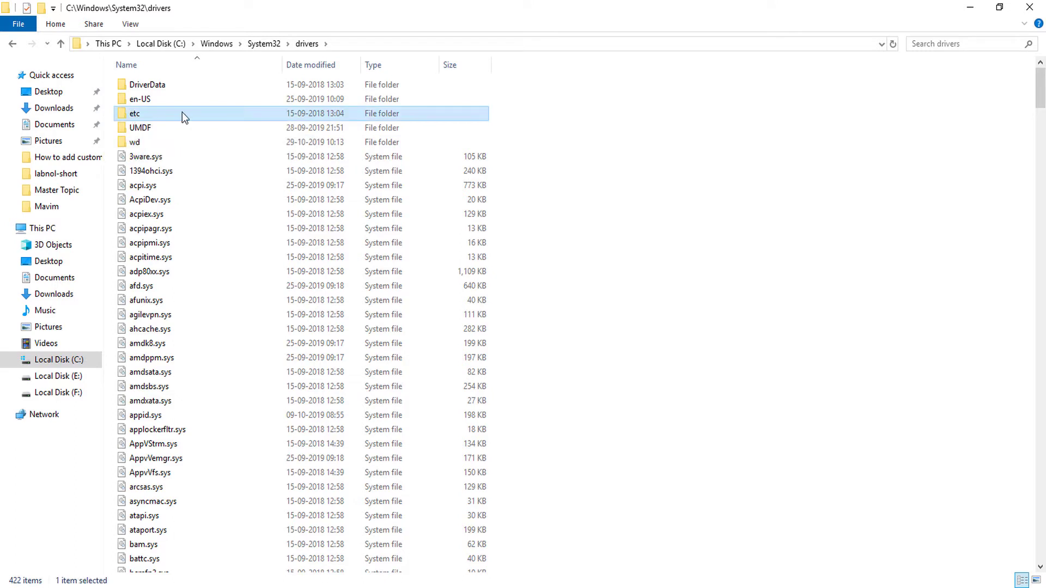
double_click(193, 114)
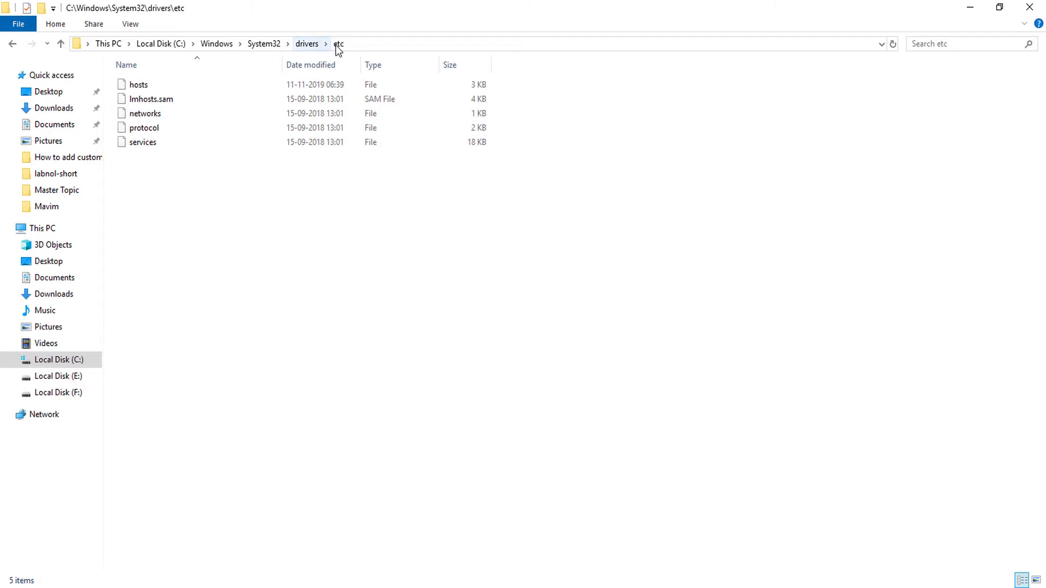
left_click(136, 91)
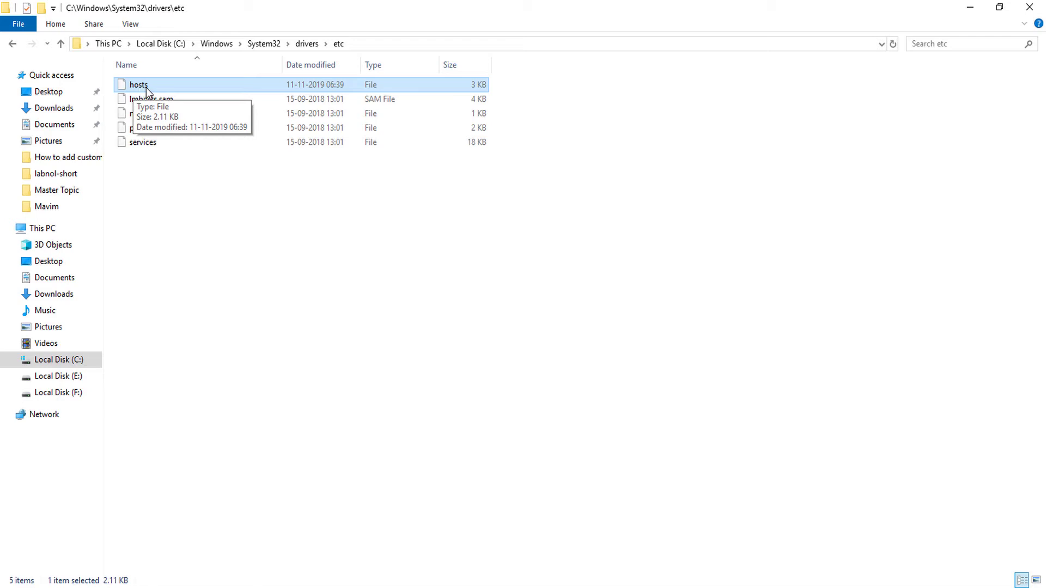
left_click(272, 315)
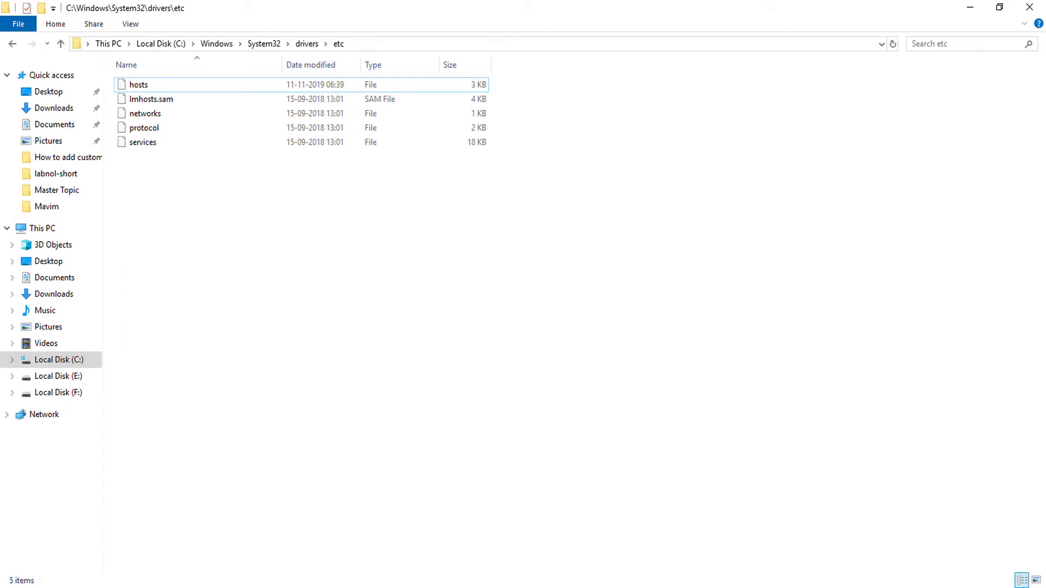
Step: Search the Start menu for notepad and run Notepad as administrator
key("super")
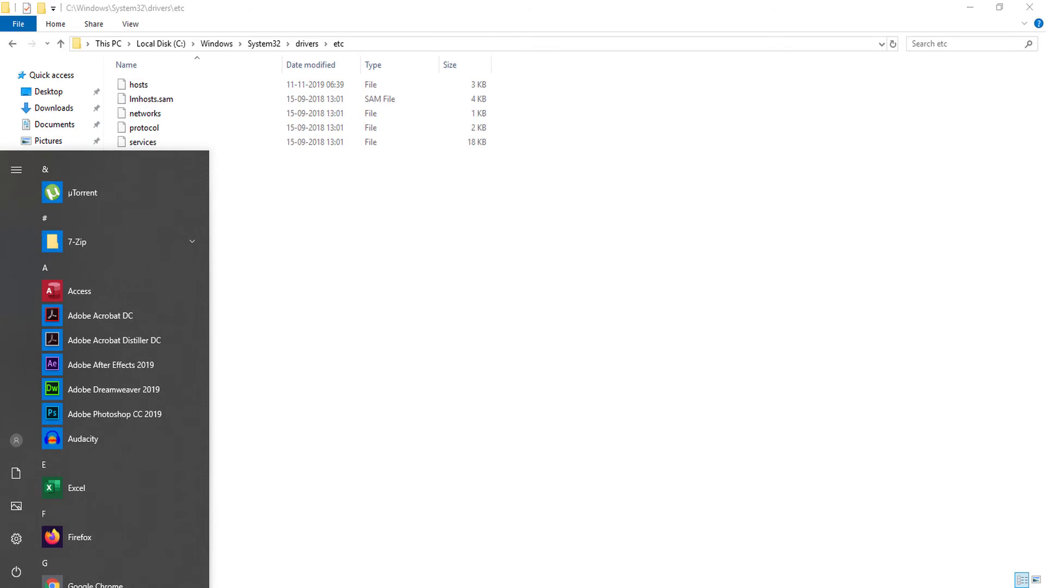
type("notepad")
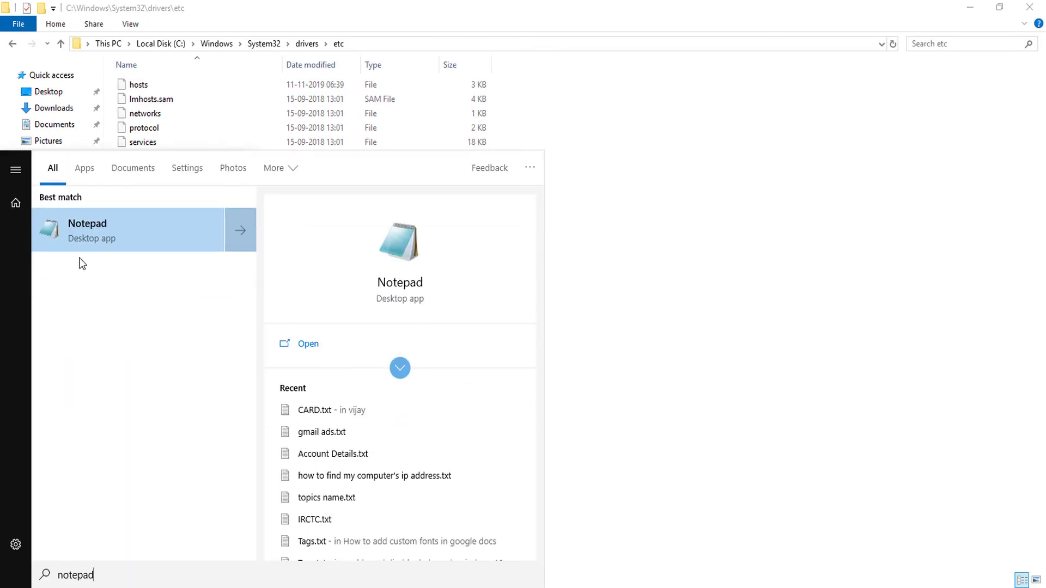
right_click(93, 227)
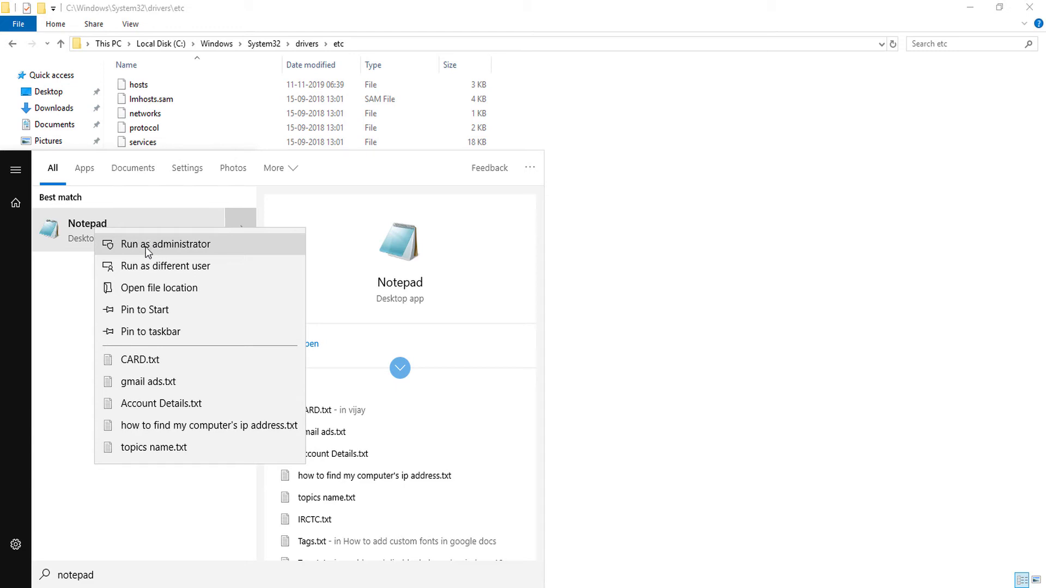
key("Escape")
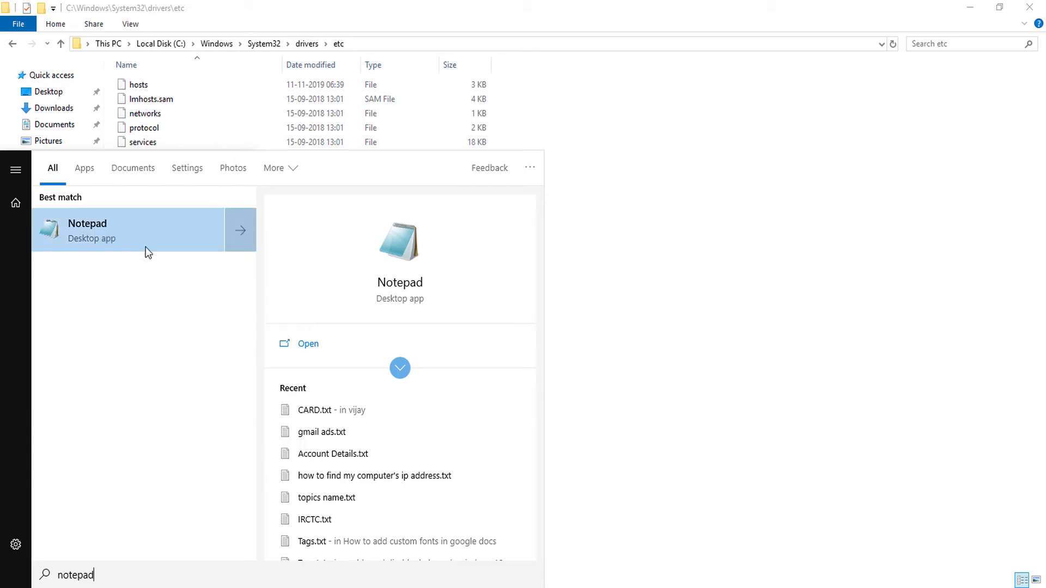
right_click(146, 247)
left_click(146, 246)
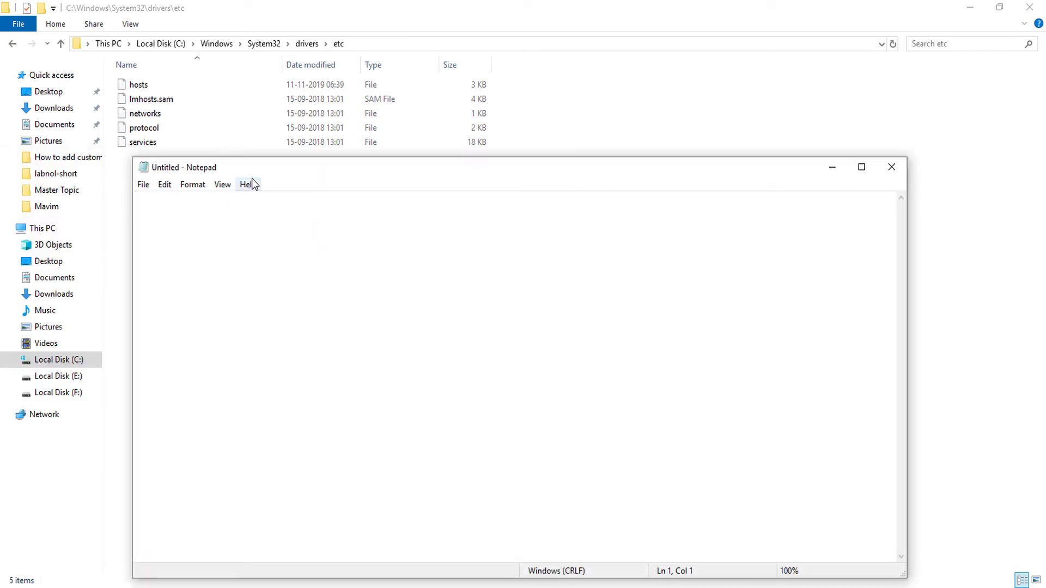
Step: Select the etc folder path in Explorer, then bring up Notepad's Open dialog
left_click_drag(252, 170, 239, 180)
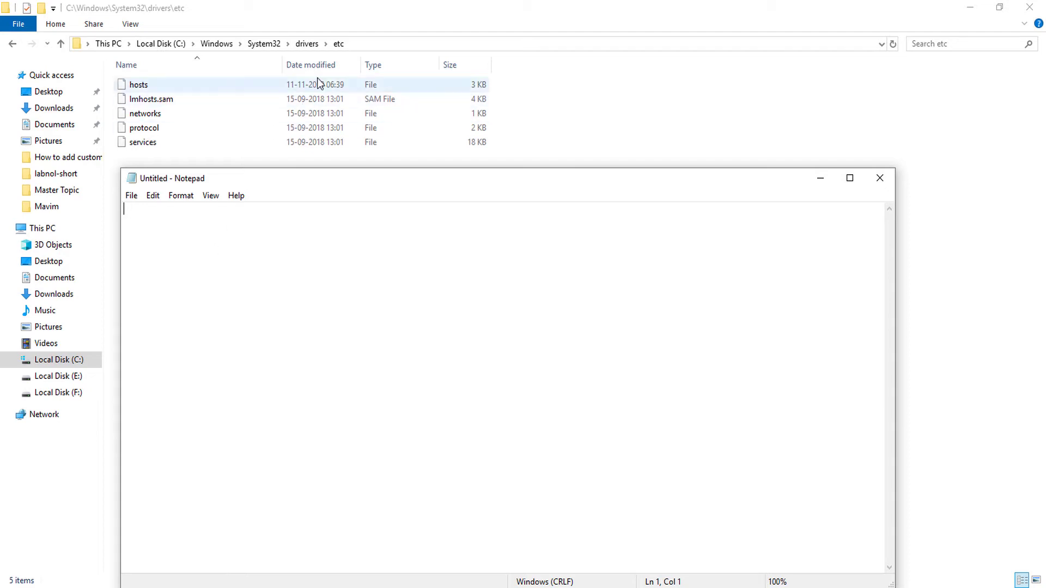
left_click(378, 44)
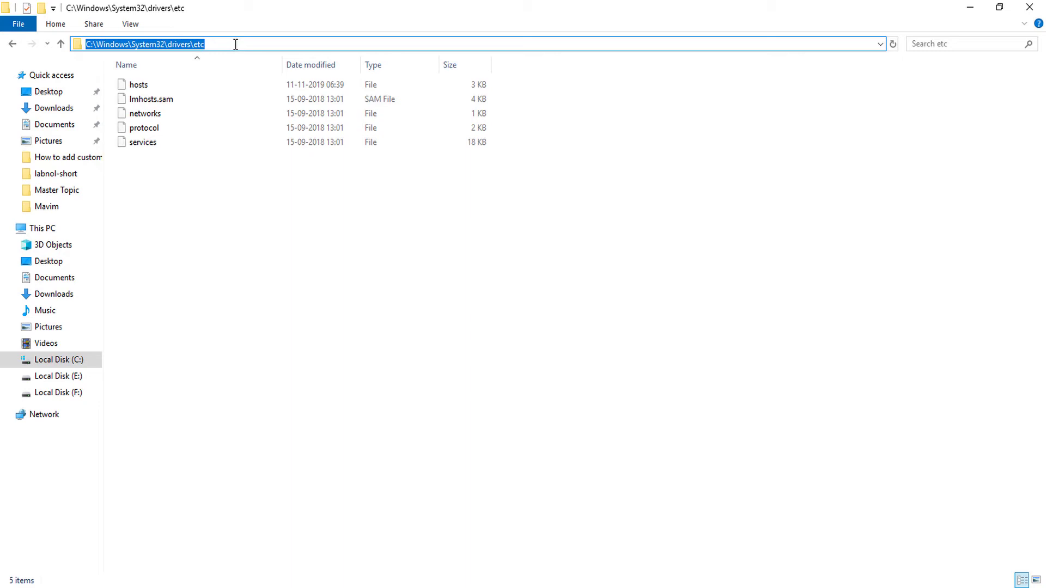
key("alt+Tab")
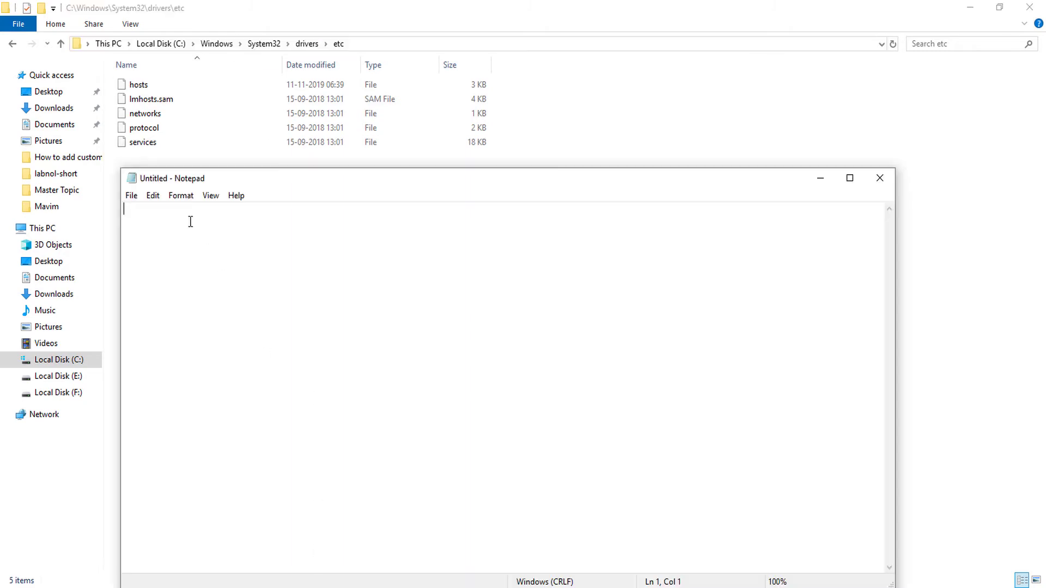
left_click(130, 198)
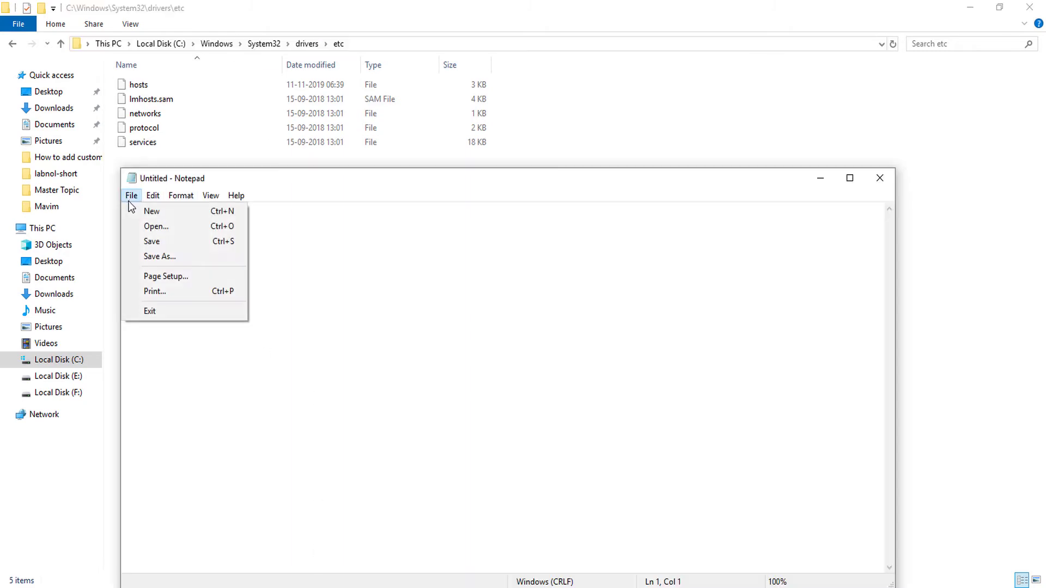
left_click(159, 227)
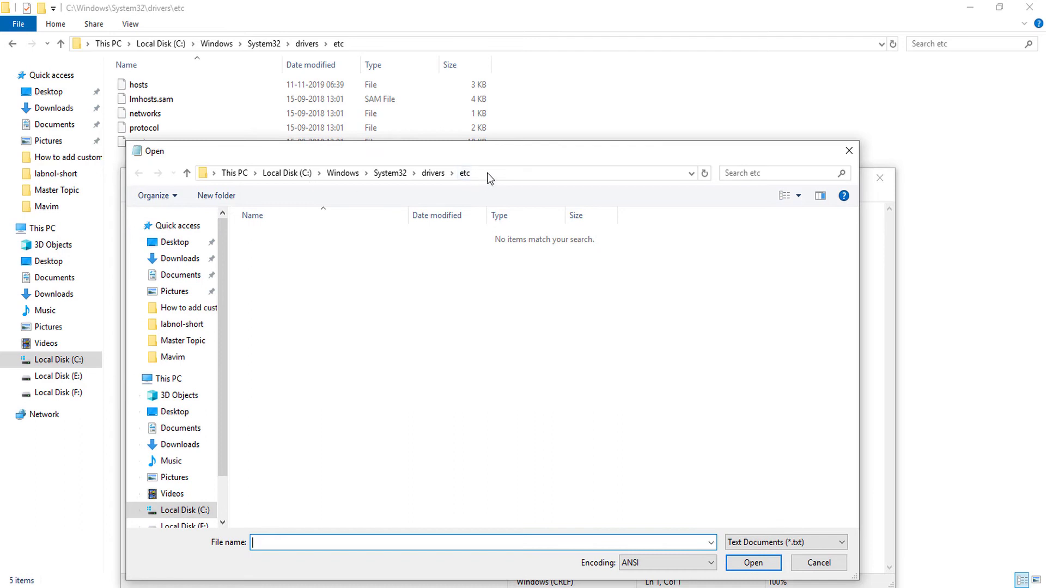
Step: In the etc folder, show All Files (*.*) and open the hosts file
left_click(487, 175)
left_click(480, 172)
key("Escape")
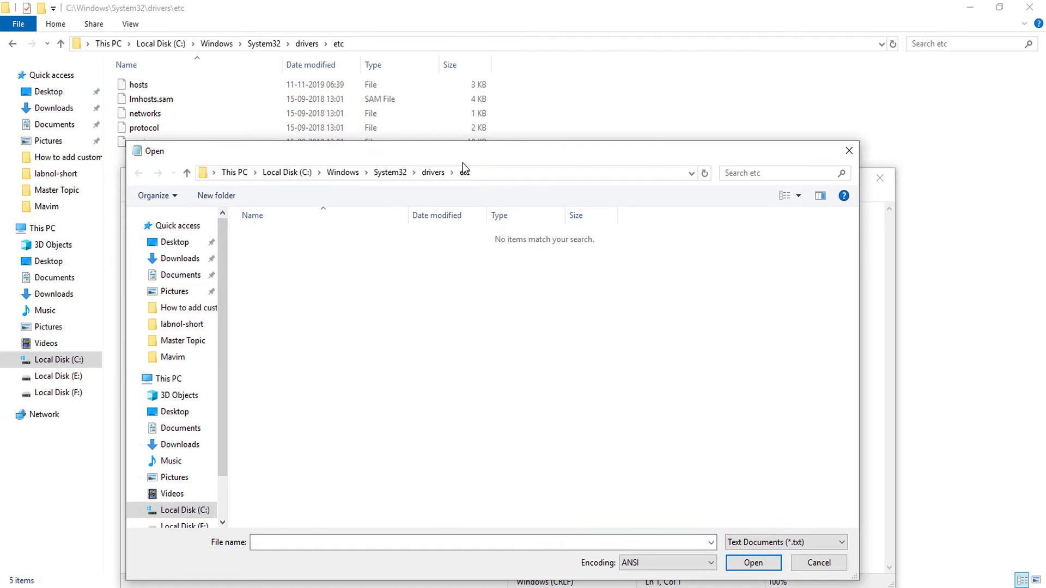
left_click_drag(491, 152, 480, 83)
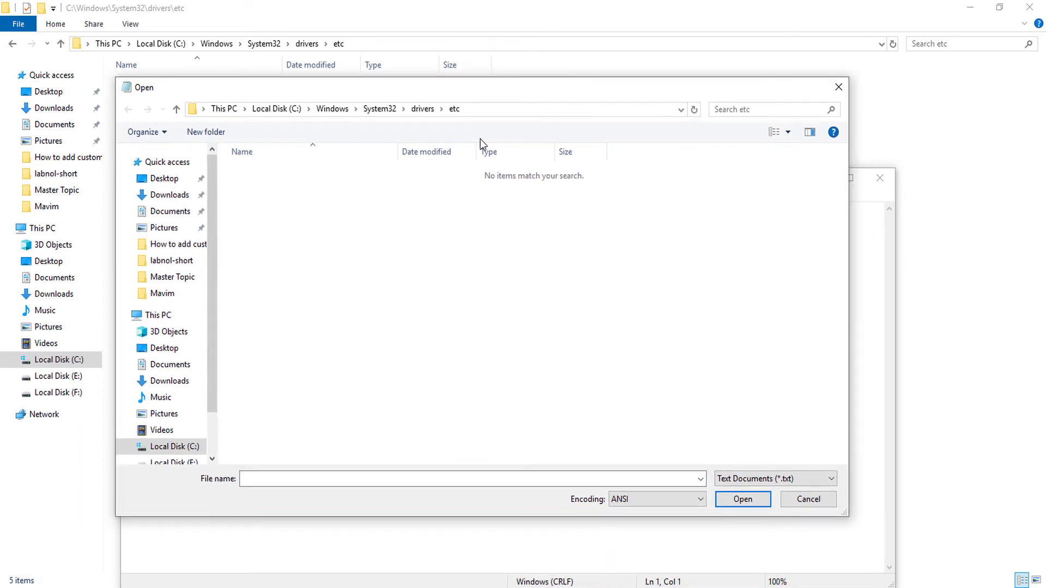
left_click(772, 479)
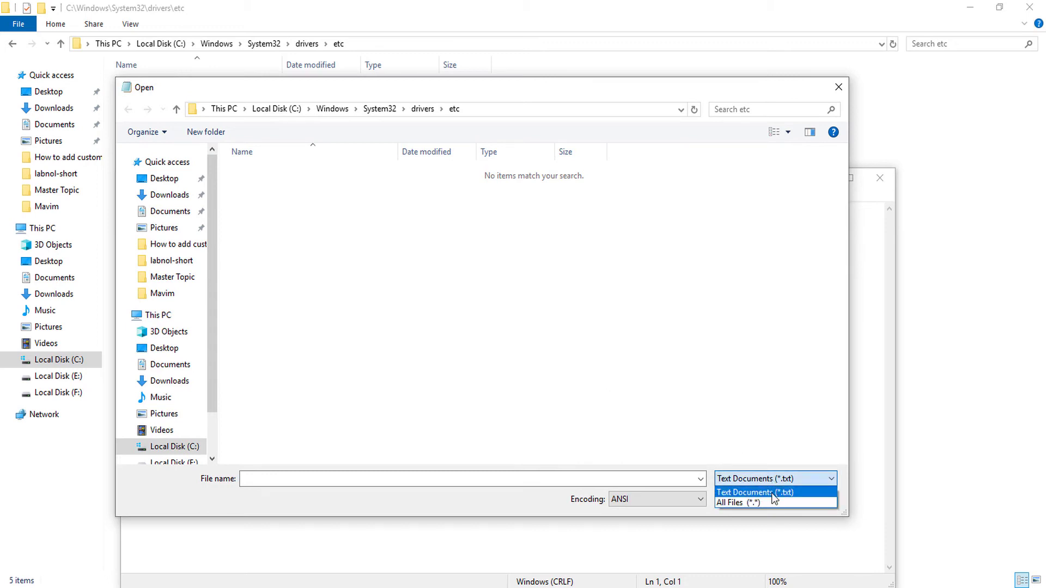
left_click(745, 504)
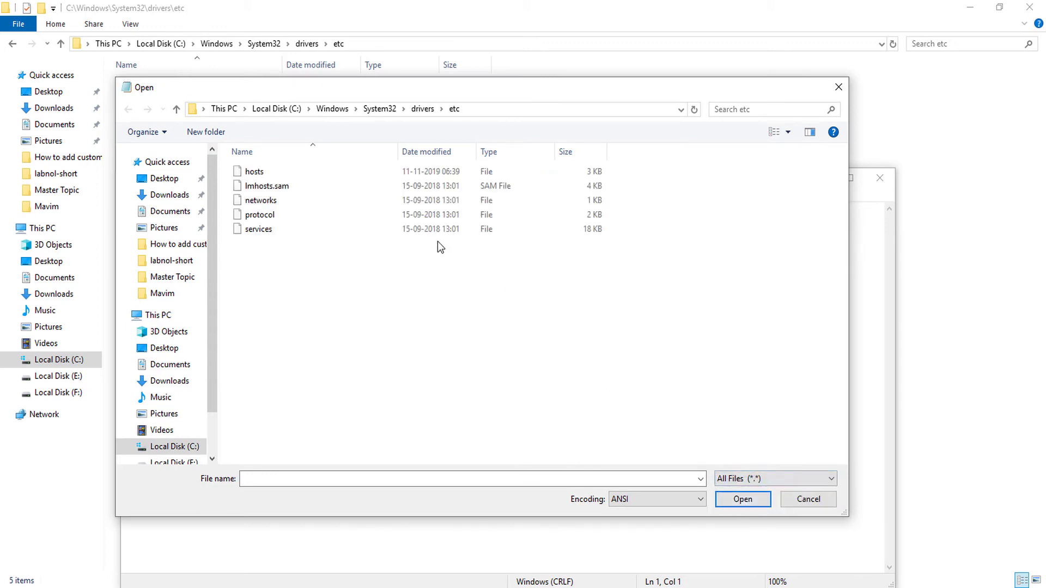
left_click(260, 173)
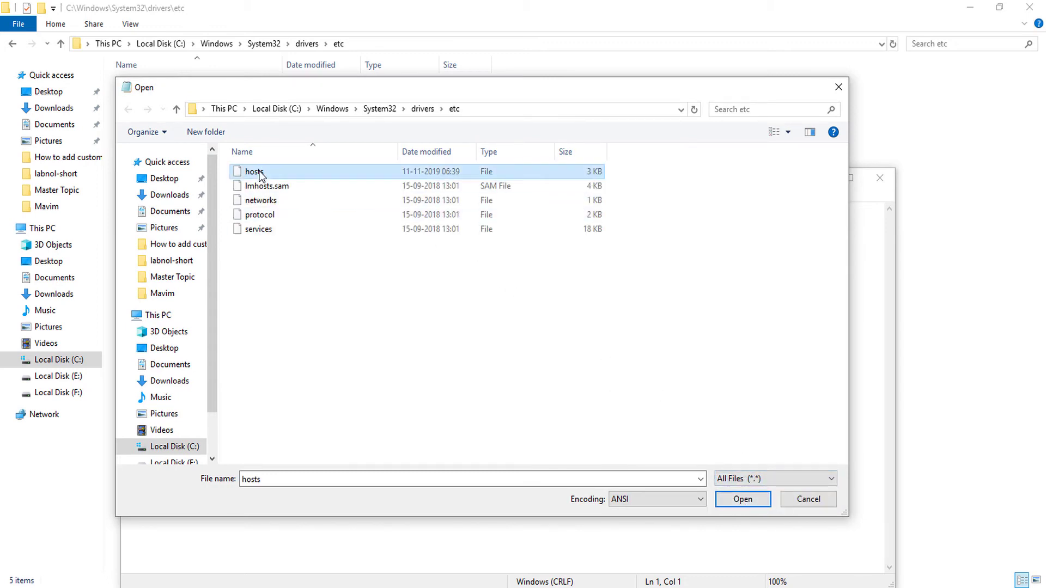
left_click(745, 500)
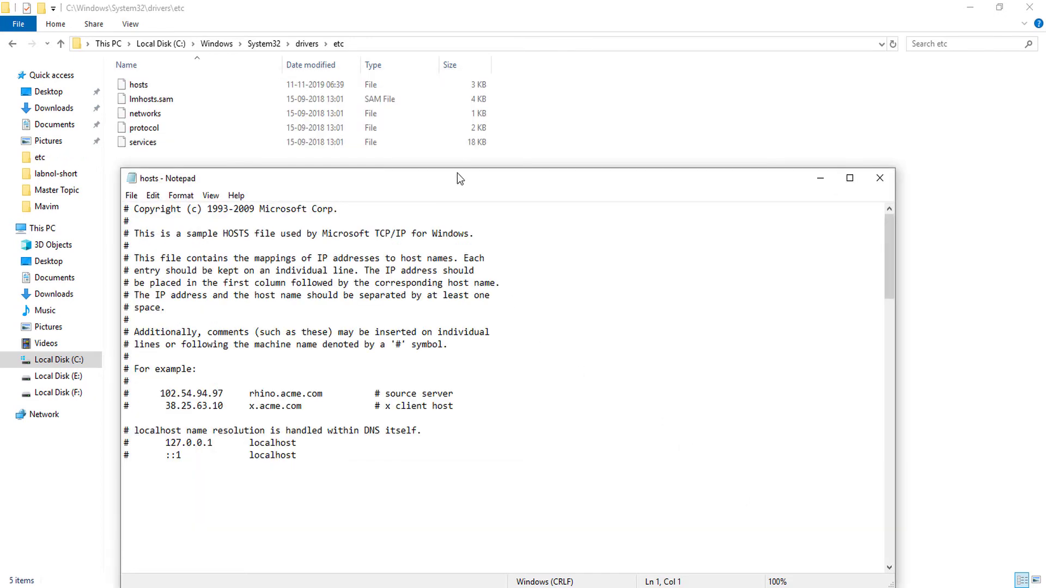
Step: Copy the 127.0.0.1 localhost example entry onto empty line 24
left_click_drag(457, 173, 481, 114)
left_click(248, 447)
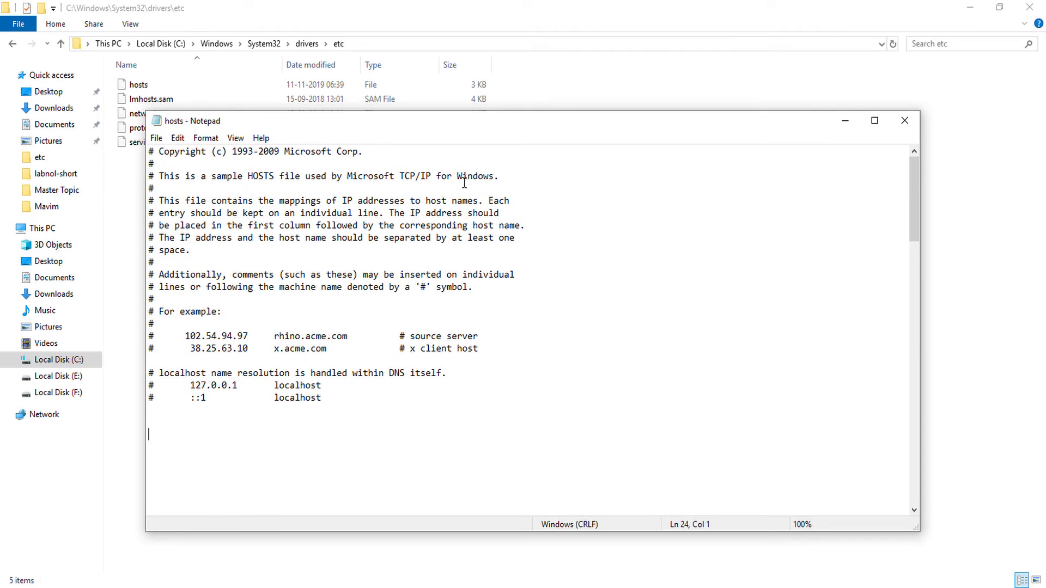
left_click_drag(464, 125, 467, 104)
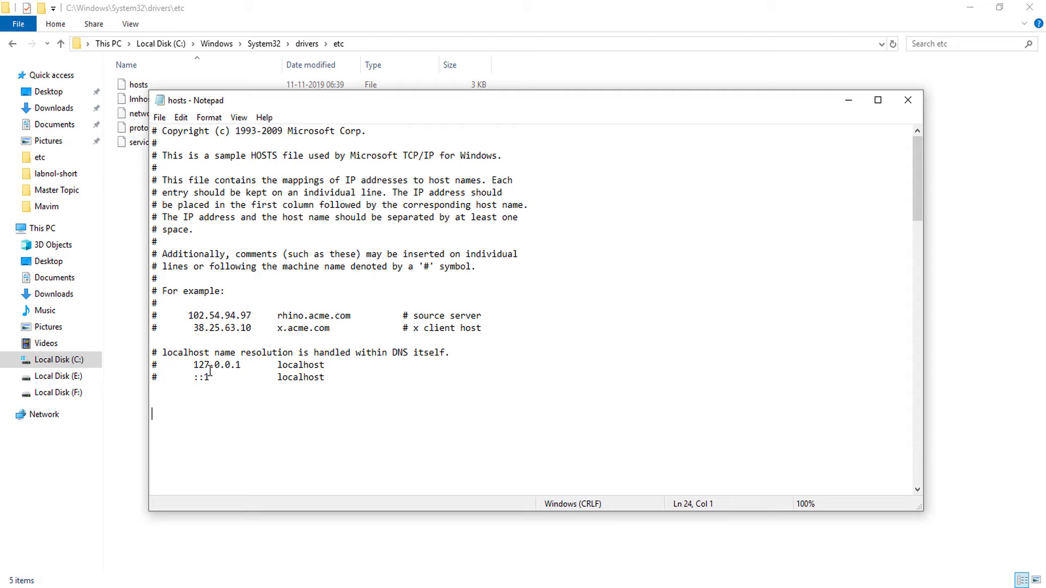
left_click_drag(193, 365, 326, 366)
key("ctrl+c")
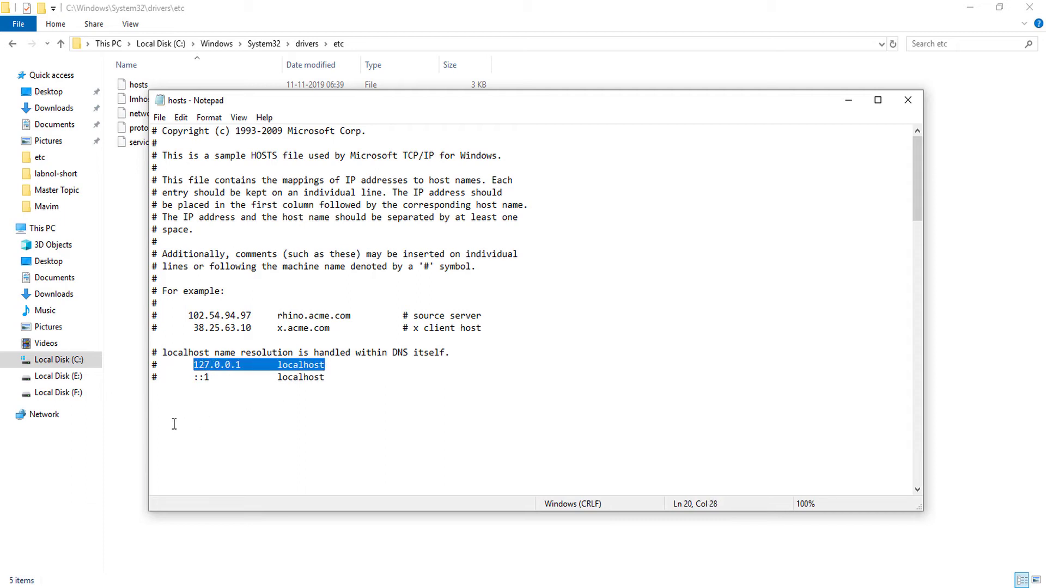
left_click(158, 414)
key("ctrl+v")
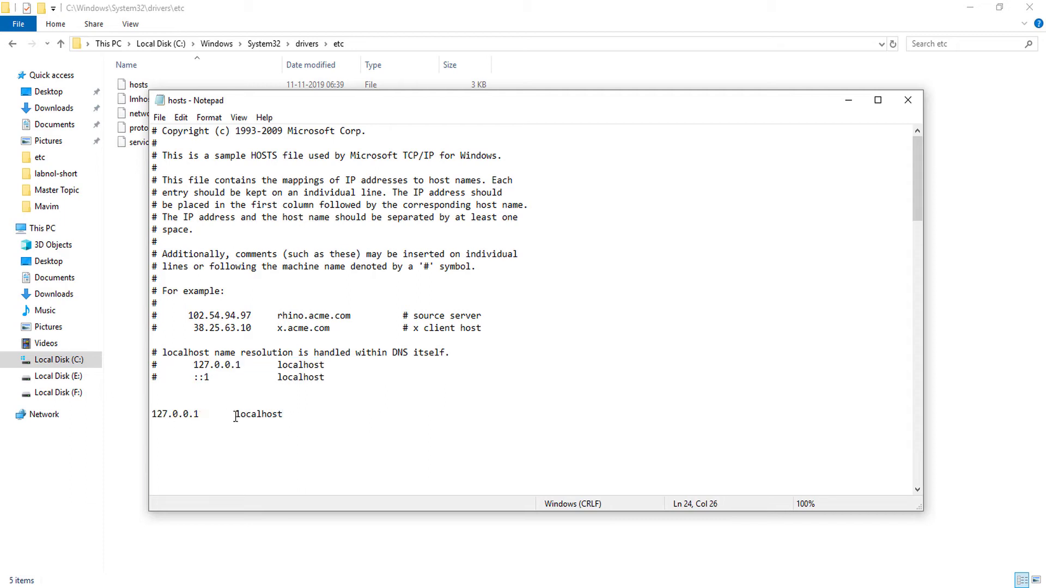
Step: Replace localhost with bing.com on the new line and save the hosts file
left_click_drag(236, 415, 280, 417)
type("big")
key("BackSpace")
type("ng.com")
left_click(160, 118)
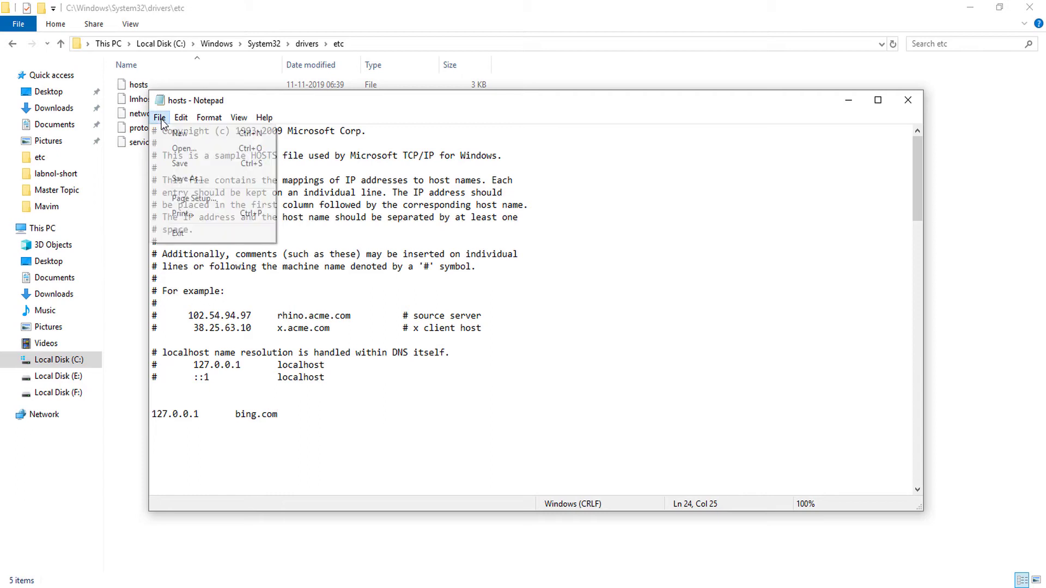
left_click(180, 164)
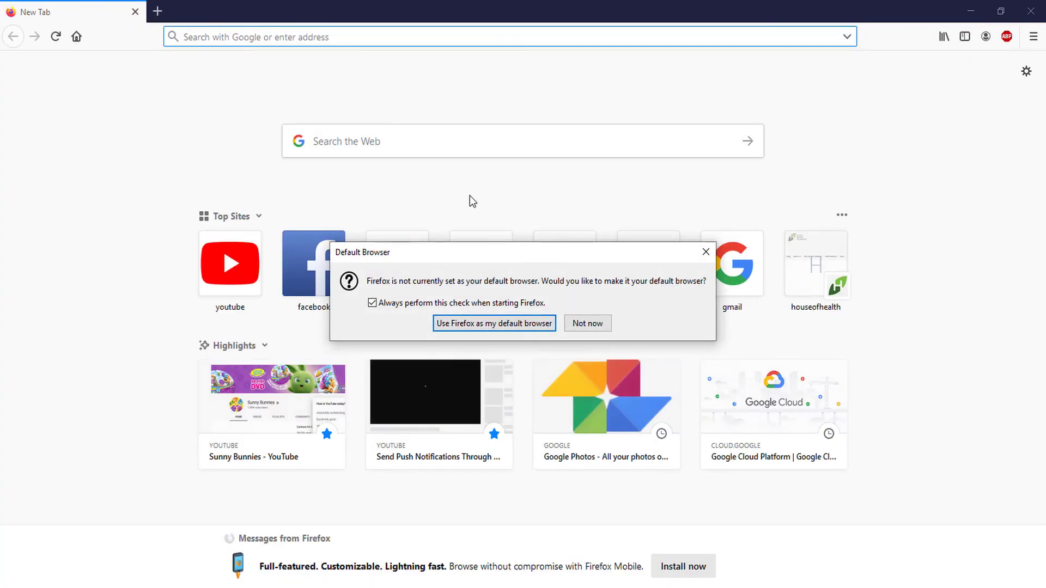
Step: Dismiss Firefox's default-browser prompt and try loading bing.com
left_click(586, 324)
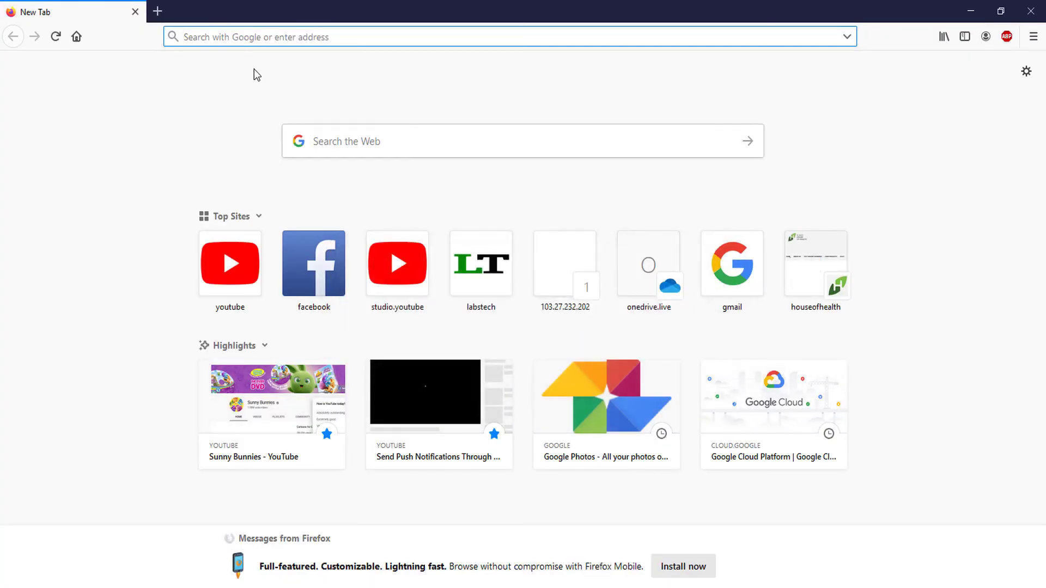
type("bing.com")
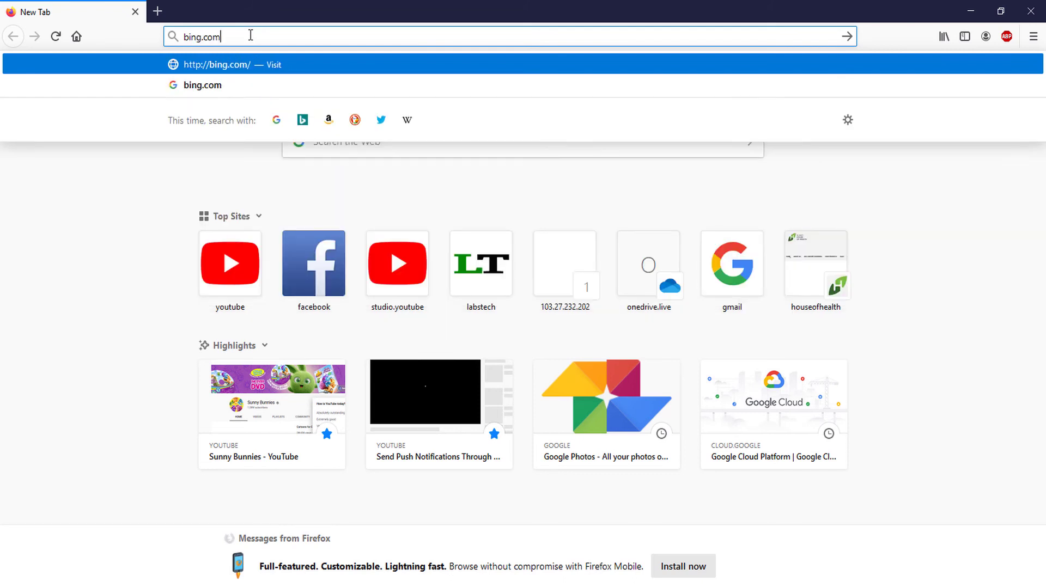
key("Return")
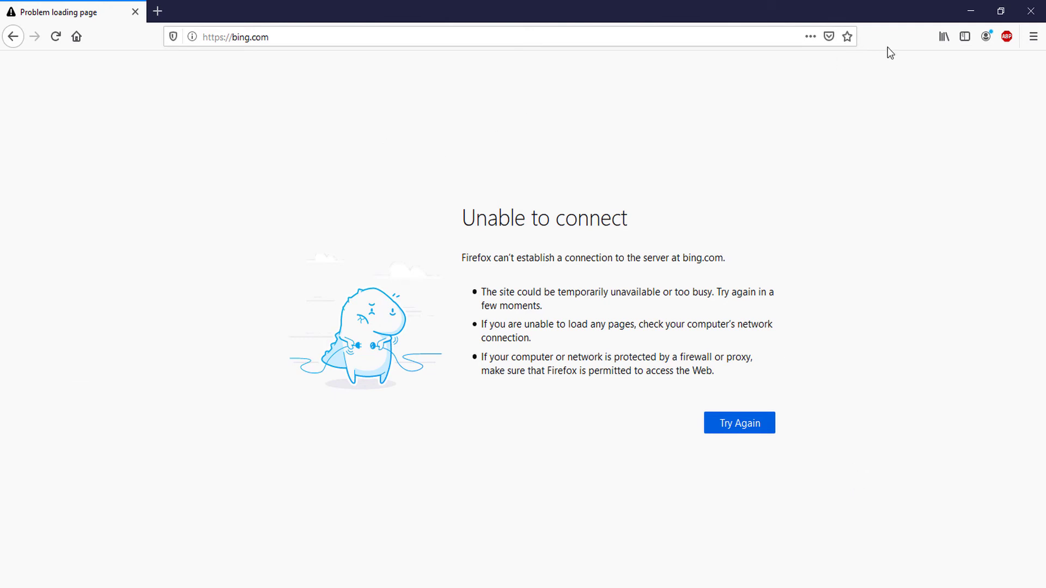
Step: Duplicate the 127.0.0.1 bing.com line below itself and select bing on the copy
left_click(966, 14)
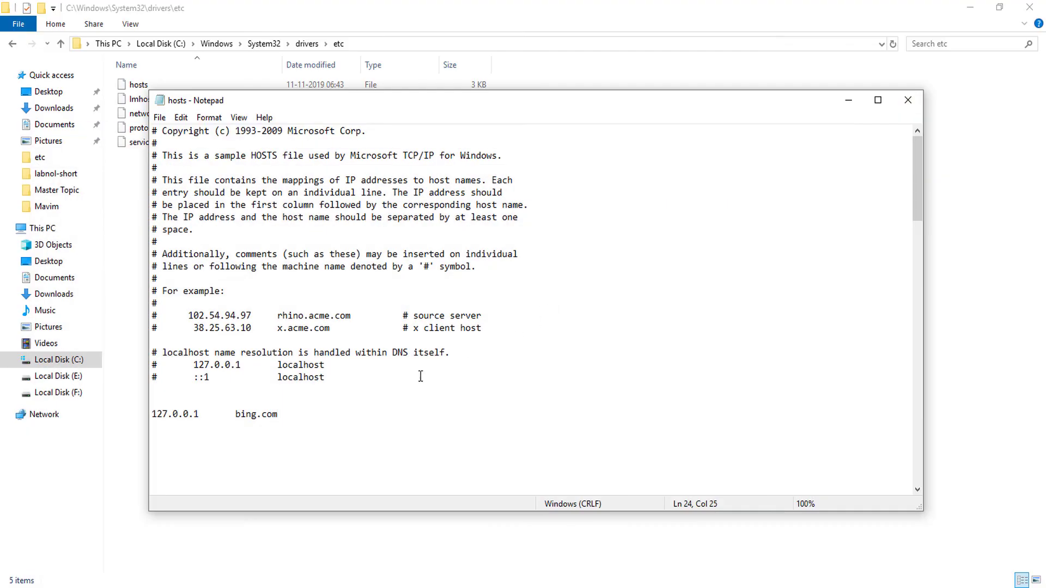
key("Home")
key("shift+End")
key("ctrl+c")
key("End")
key("Return")
key("ctrl+v")
key("Left")
key("Left")
key("Left")
key("Left")
key("shift+Left")
key("shift+Left")
key("shift+Left")
key("shift+Left")
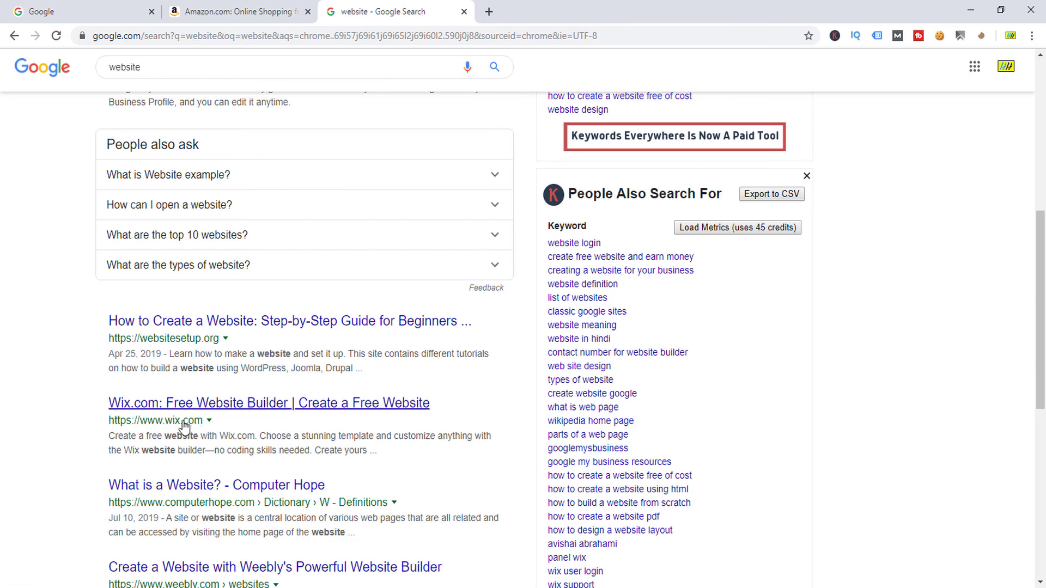
Step: Open the Wix.com search result, copy its address, and close the tab
left_click(213, 432)
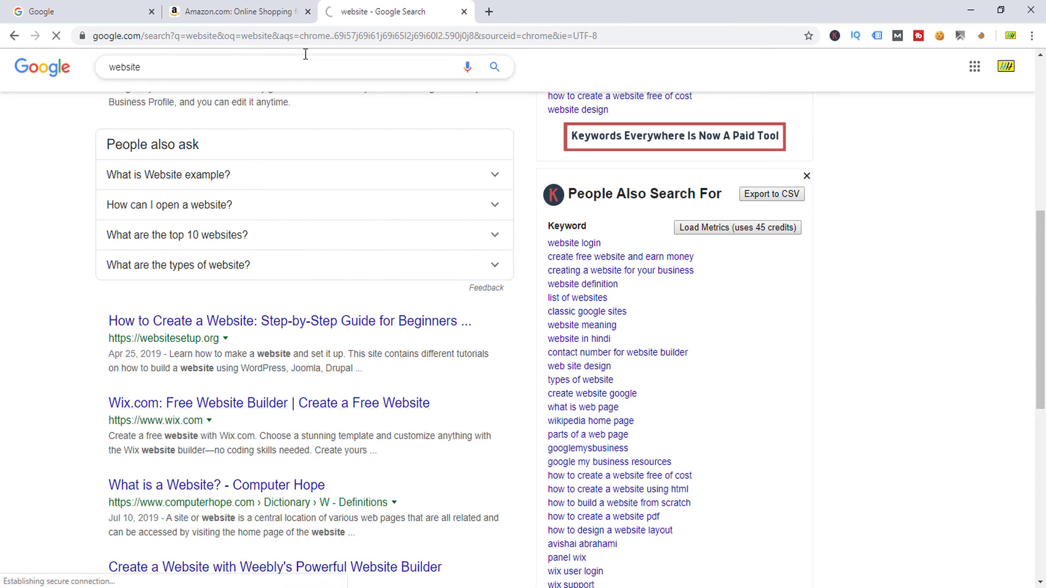
left_click_drag(130, 36, 93, 36)
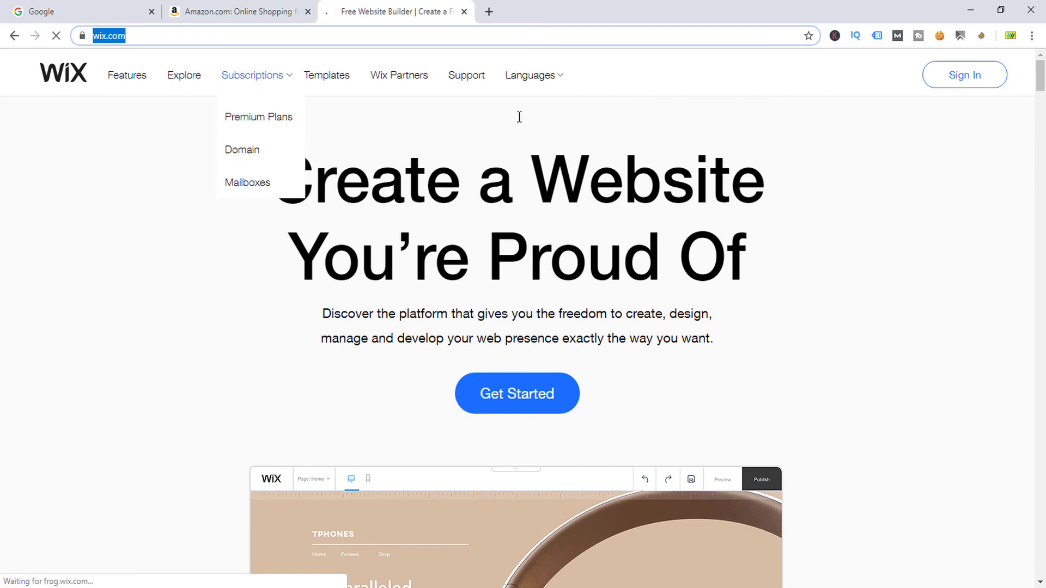
left_click(463, 12)
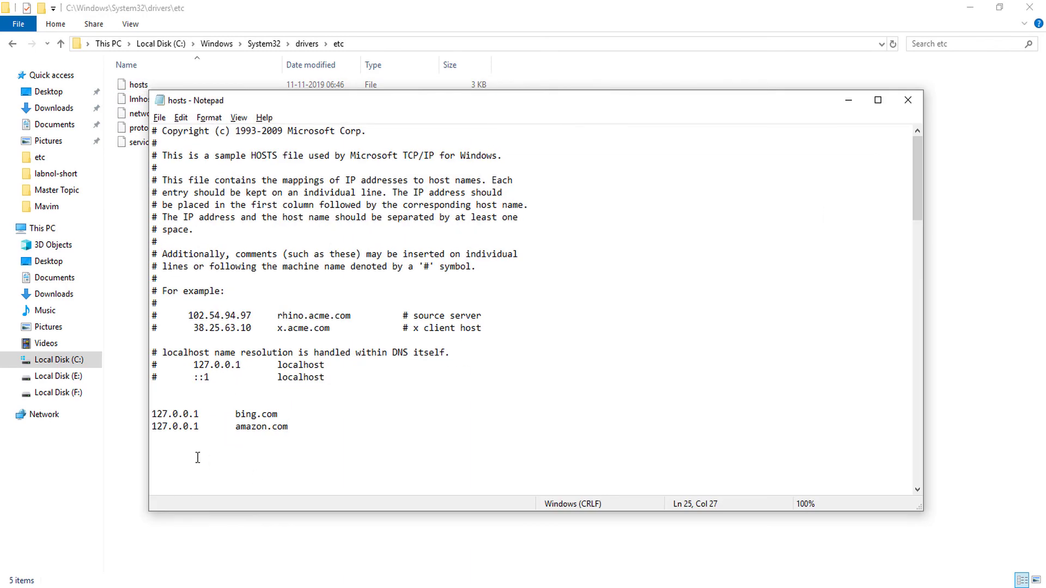
left_click(188, 454)
key("BackSpace")
key("ctrl+v")
key("Home")
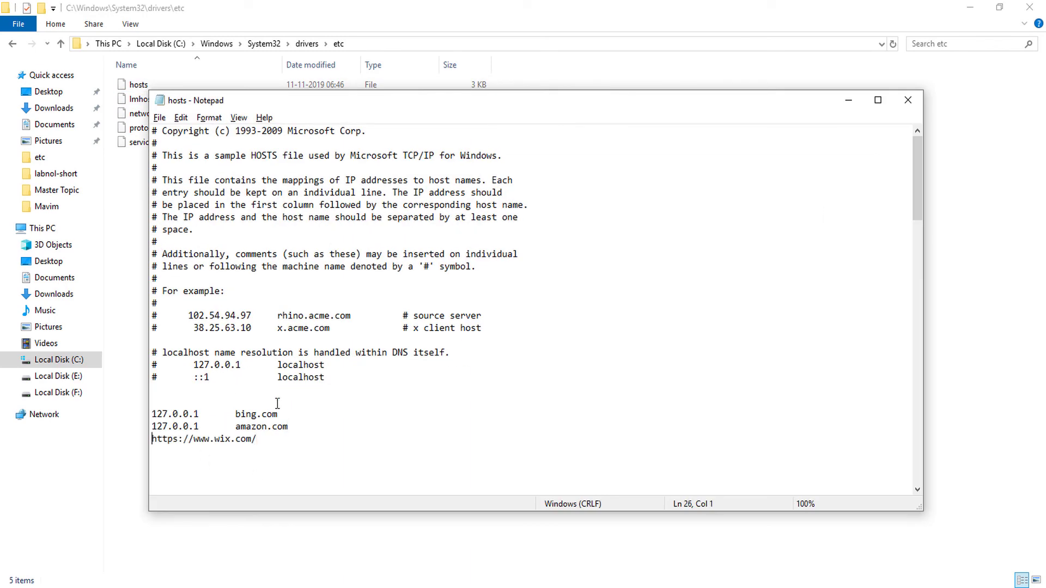
key("shift+Right")
Step: Prefix wix.com with 127.0.0.1, remove the trailing slash, and save the hosts file
key("shift+Right")
key("shift+Right")
key("shift+Right")
key("shift+Right")
key("shift+Right")
key("shift+Right")
key("shift+Right")
key("shift+Right")
key("shift+Right")
key("shift+Right")
key("shift+Right")
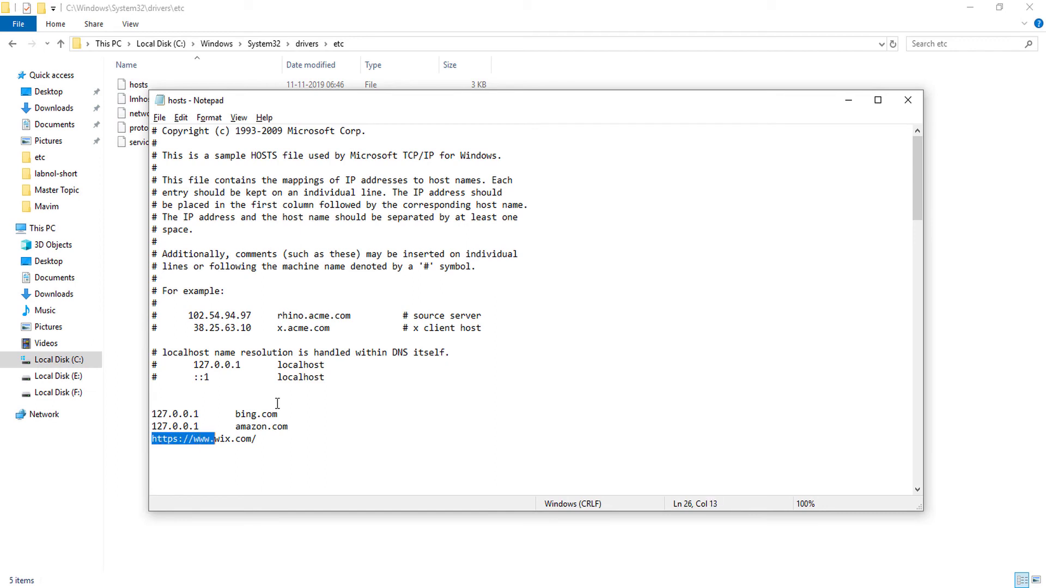
key("BackSpace")
key("Left")
key("Home")
key("shift+Right")
key("shift+Right")
key("shift+Right")
key("shift+Right")
key("shift+Right")
key("shift+Right")
key("shift+Right")
key("shift+Right")
key("shift+Right")
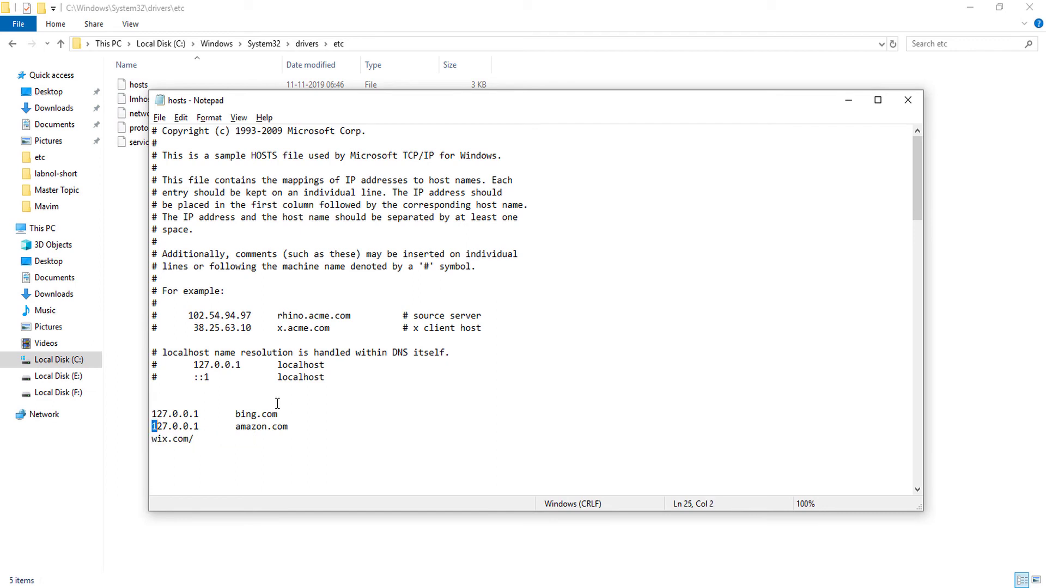
key("ctrl+c")
key("Left")
key("Down")
key("ctrl+v")
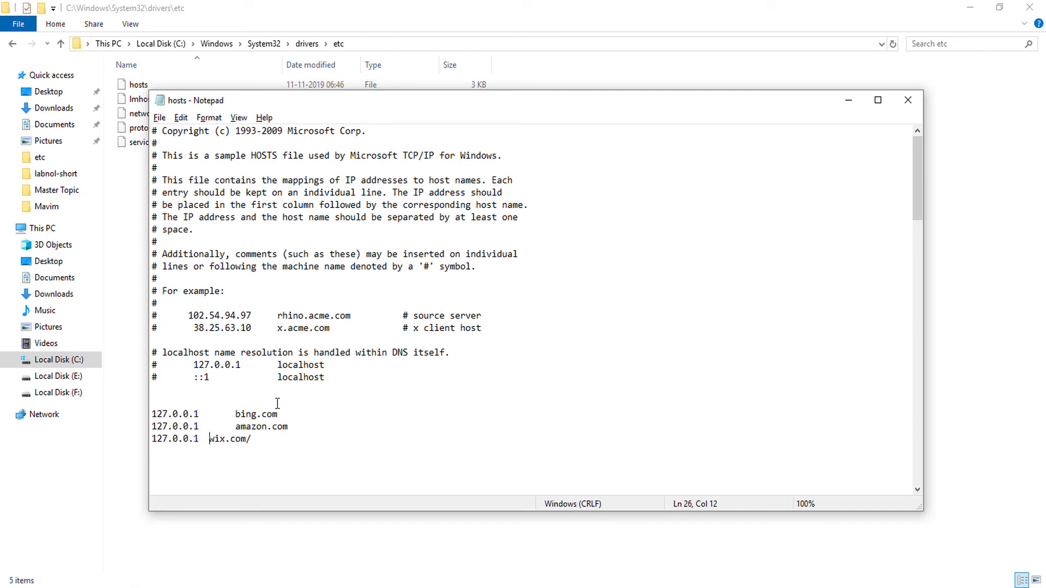
key("End")
key("BackSpace")
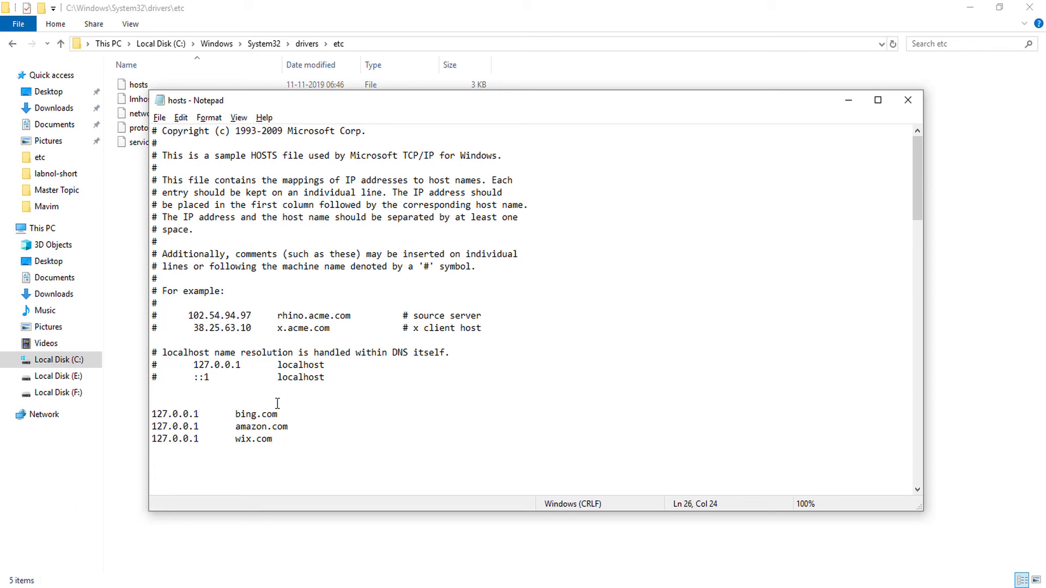
left_click(160, 118)
left_click(180, 163)
Step: Copy wix.com from Notepad and load it in Firefox's address bar
left_click_drag(273, 439, 236, 440)
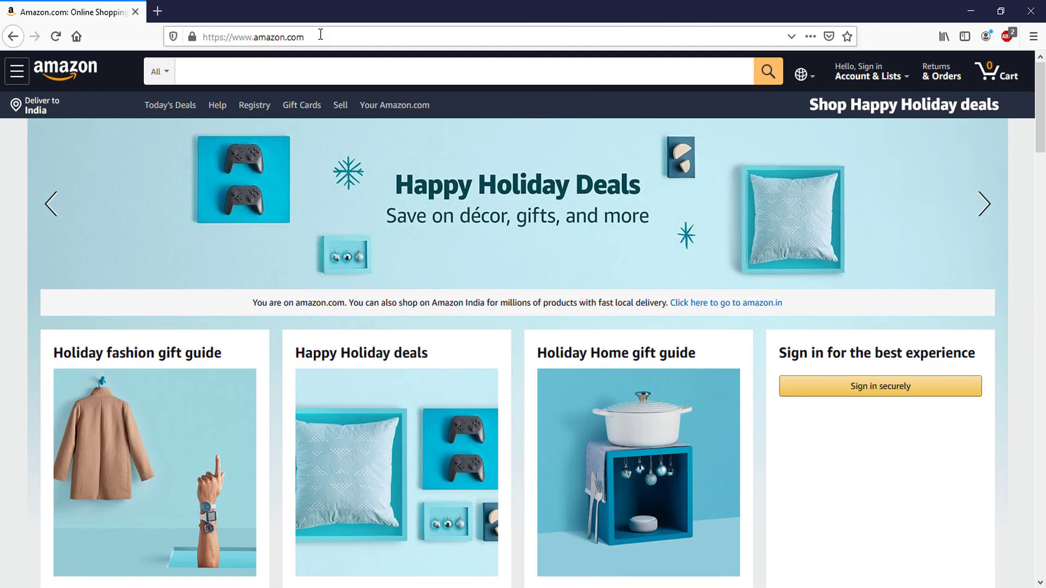
left_click(321, 34)
key("ctrl+v")
key("Return")
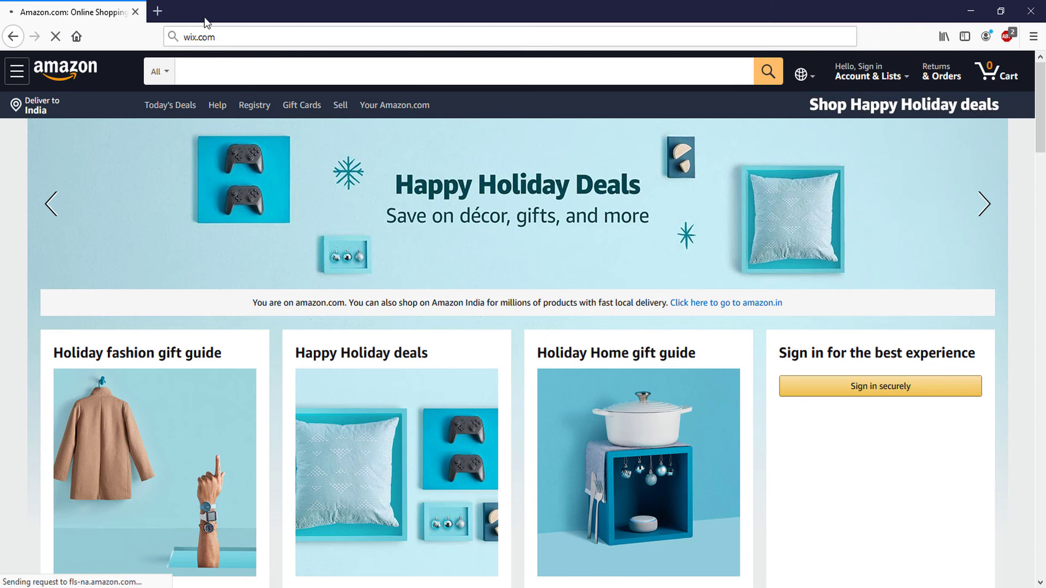